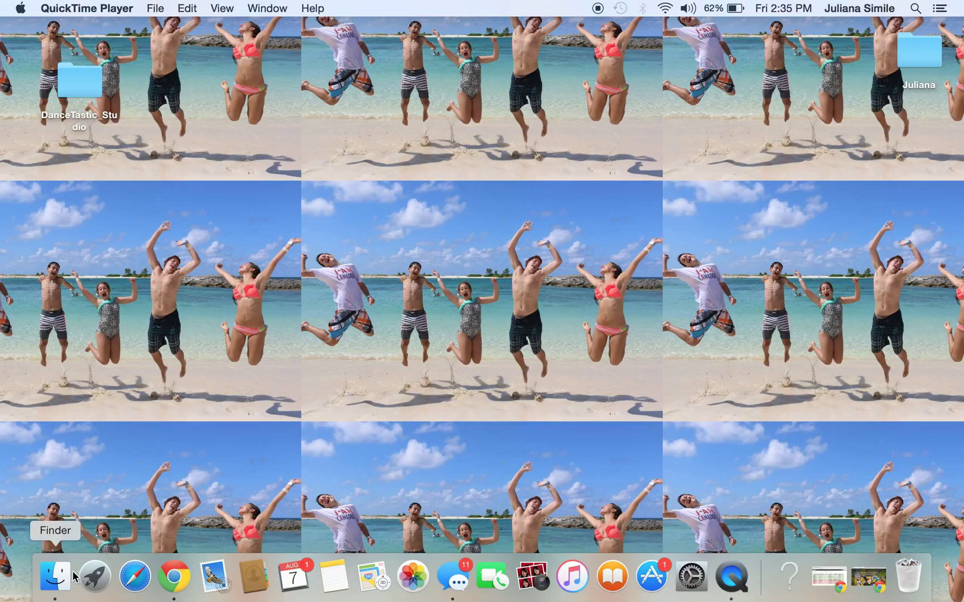
# Glance over All My Files in Finder, close it, and return to the OneDrive website.
pyautogui.click(57, 580)
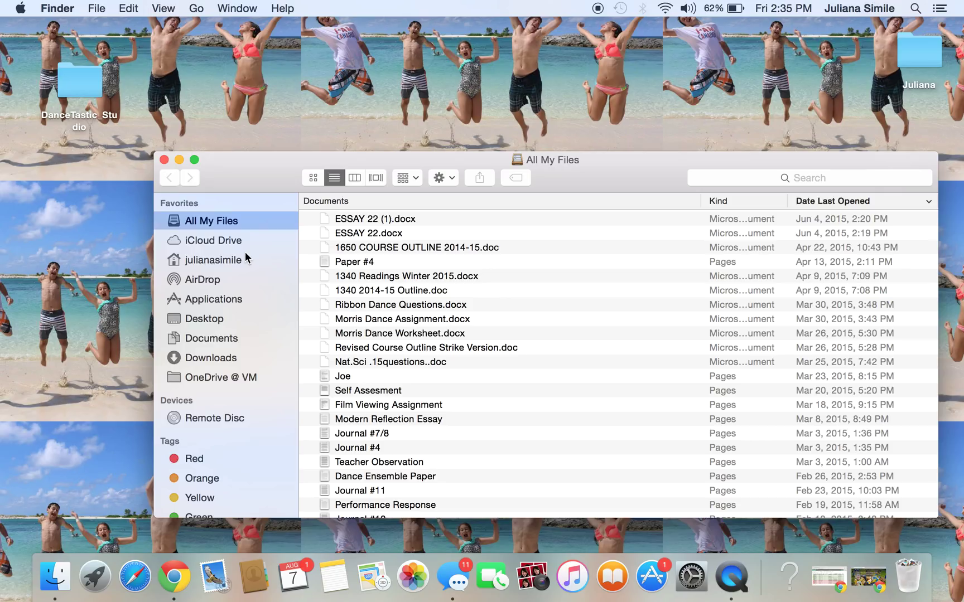
pyautogui.click(164, 161)
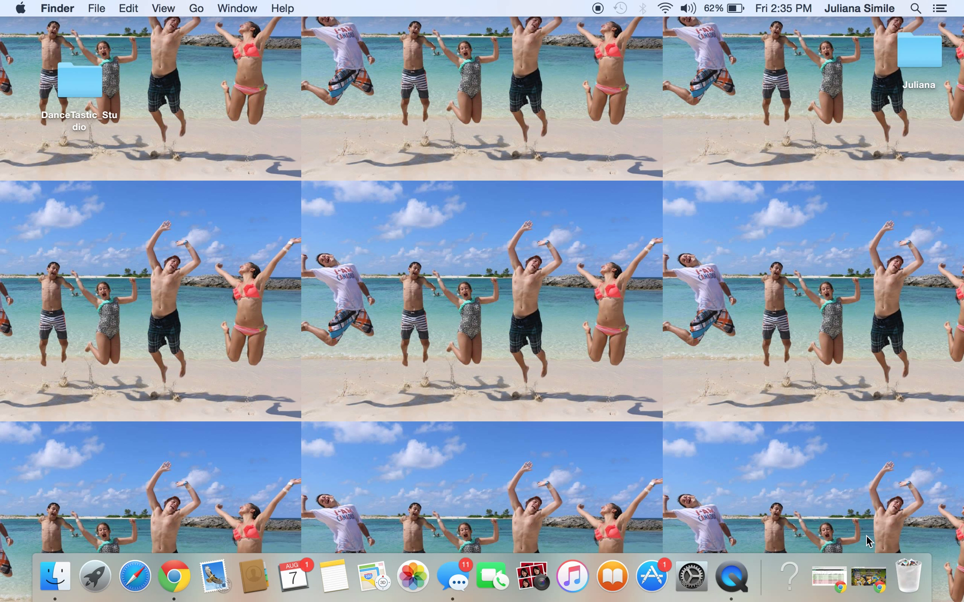
pyautogui.click(869, 587)
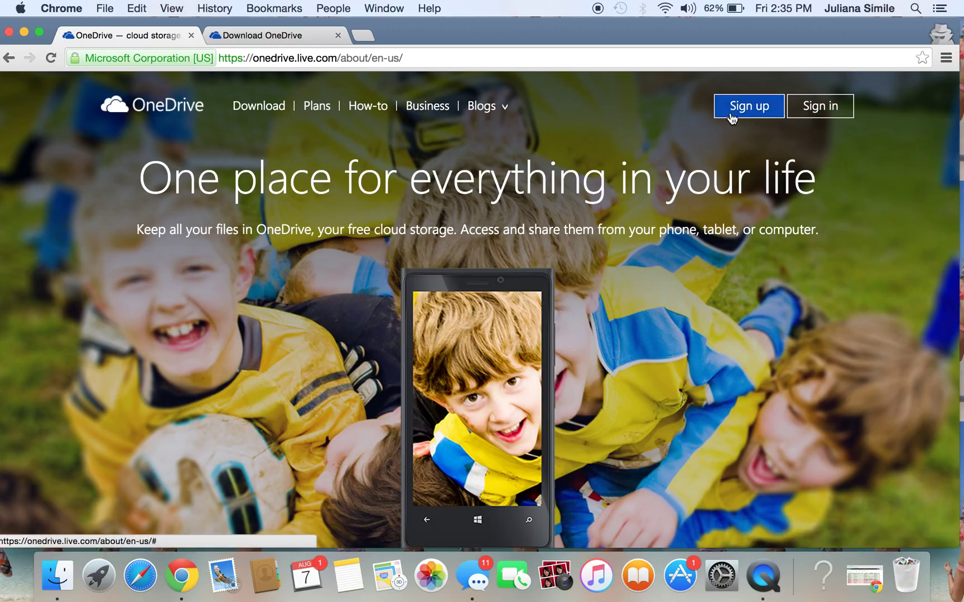
# Start the Create a Microsoft account sign-up, then bring up the Executive List spreadsheet.
pyautogui.click(754, 107)
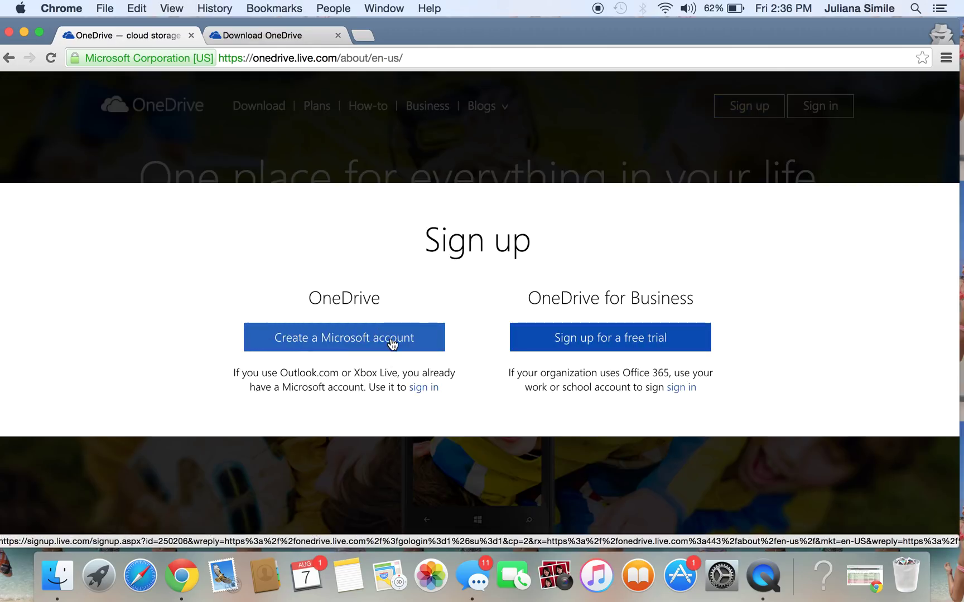
pyautogui.click(415, 341)
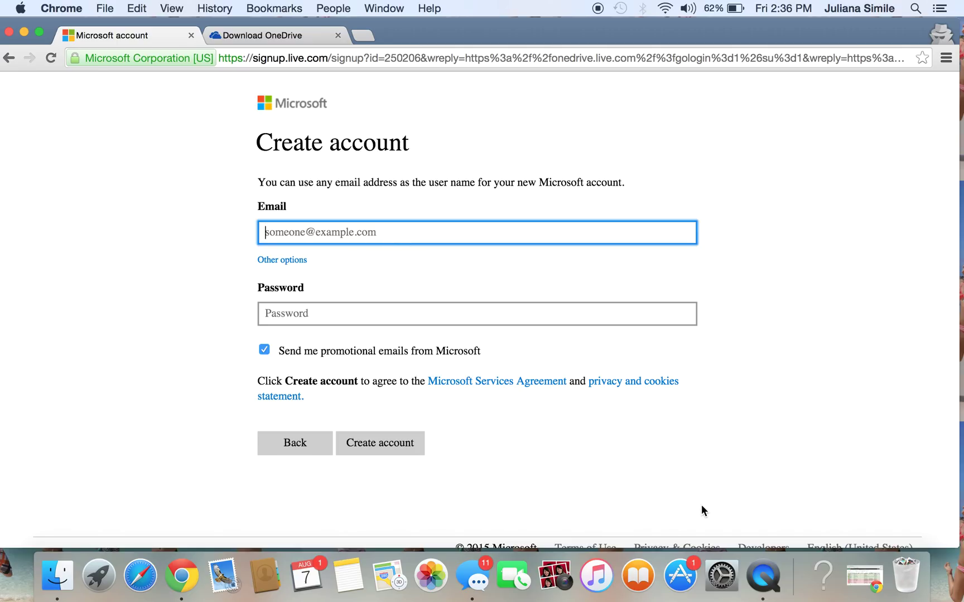
pyautogui.click(863, 574)
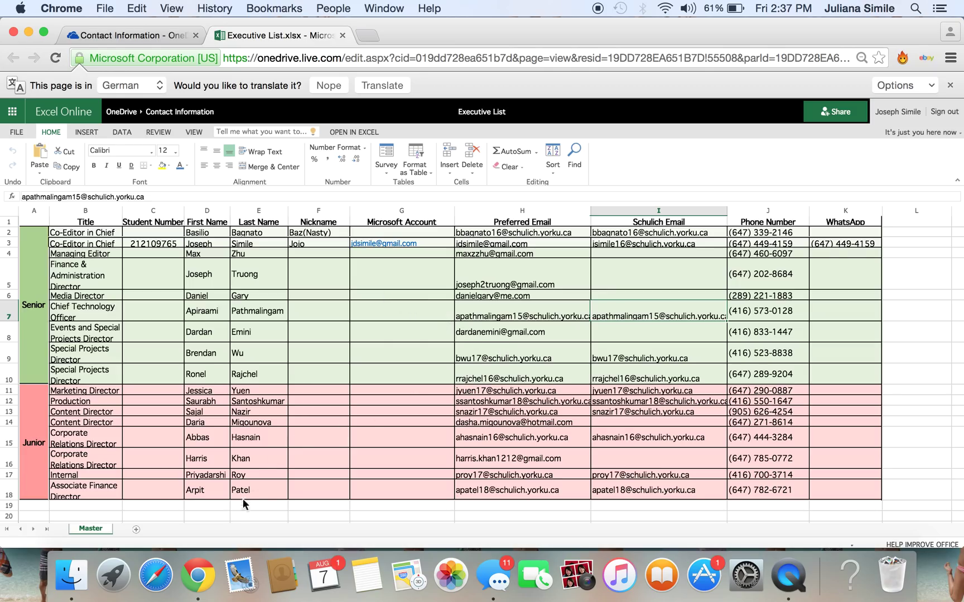
# Switch from the Executive List spreadsheet back to the Microsoft account sign-up window.
pyautogui.click(194, 585)
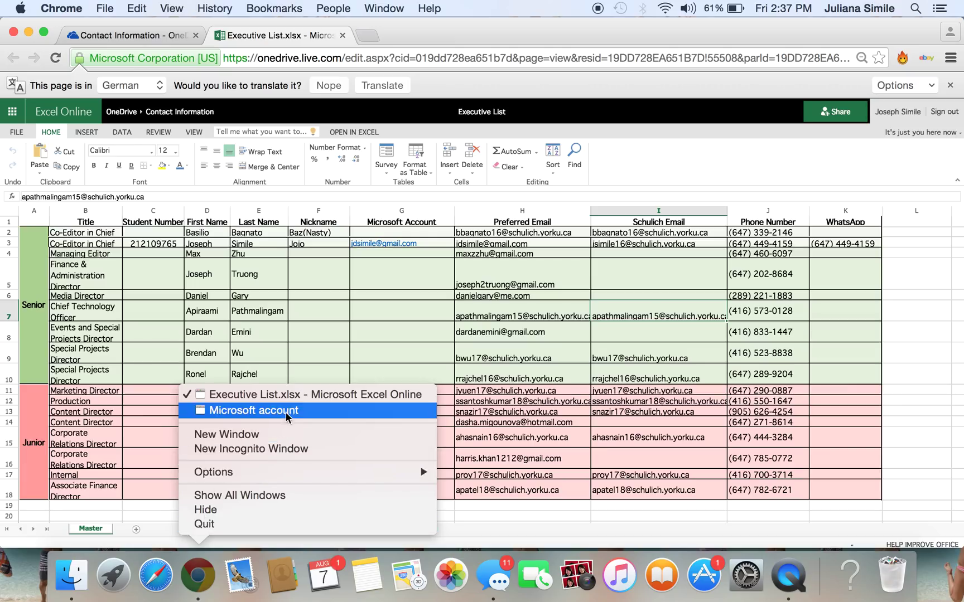
pyautogui.click(288, 413)
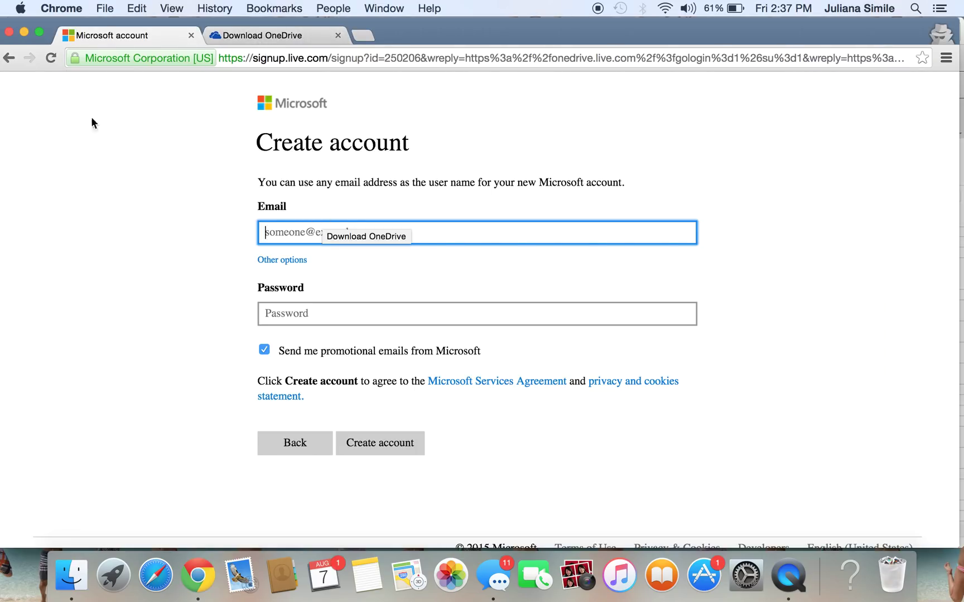
# Go back to the OneDrive page, start signing in, and submit the account email address.
pyautogui.click(9, 57)
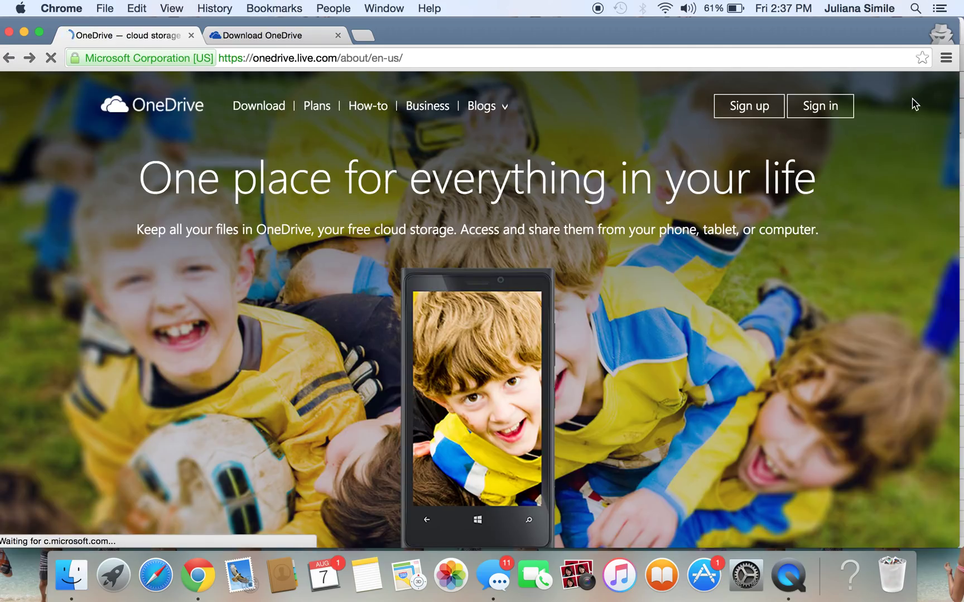
pyautogui.click(821, 115)
pyautogui.click(478, 309)
pyautogui.write('jd')
pyautogui.press('BackSpace')
pyautogui.write('simi')
pyautogui.press('BackSpace')
pyautogui.press('BackSpace')
pyautogui.press('BackSpace')
pyautogui.press('BackSpace')
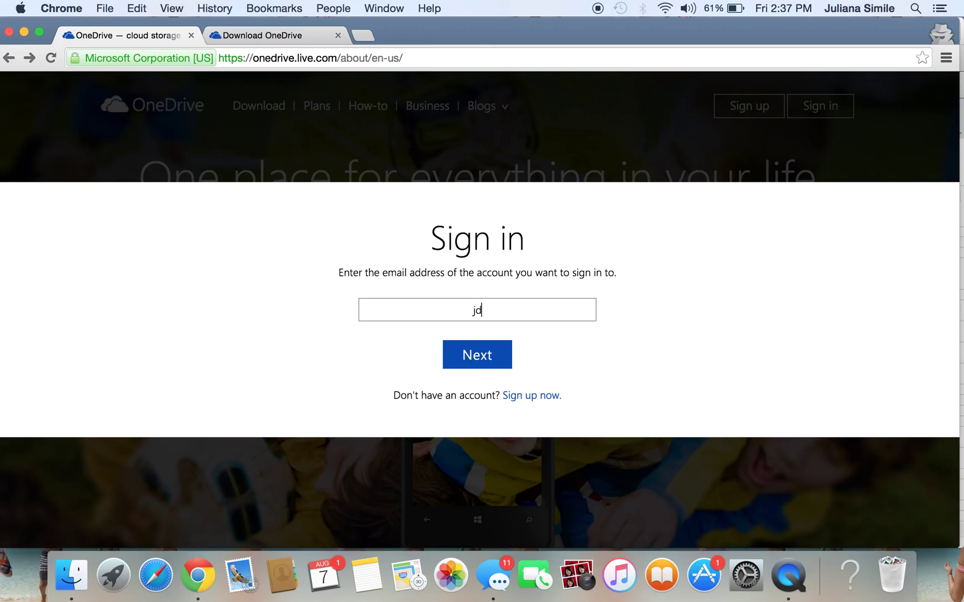
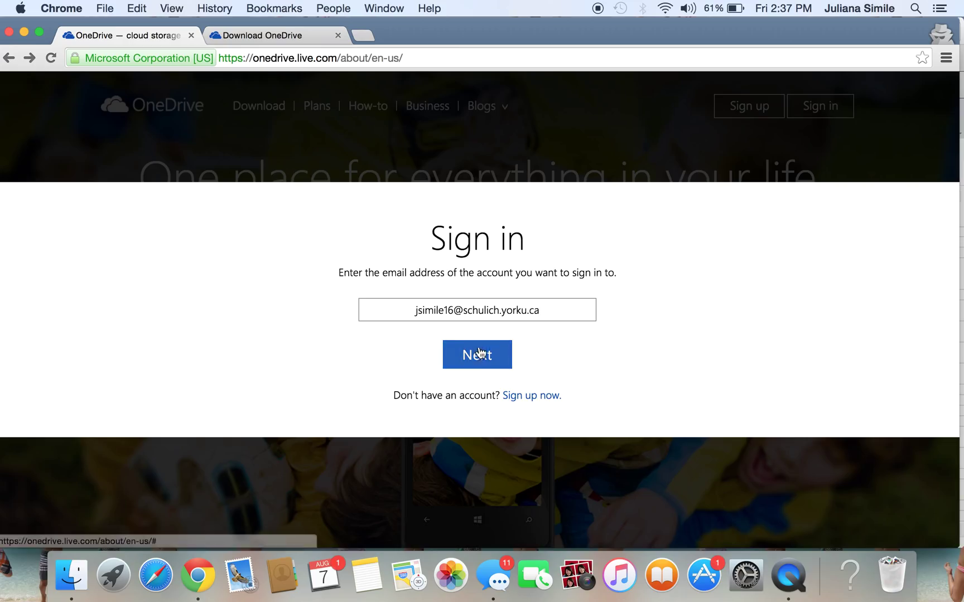
pyautogui.click(483, 358)
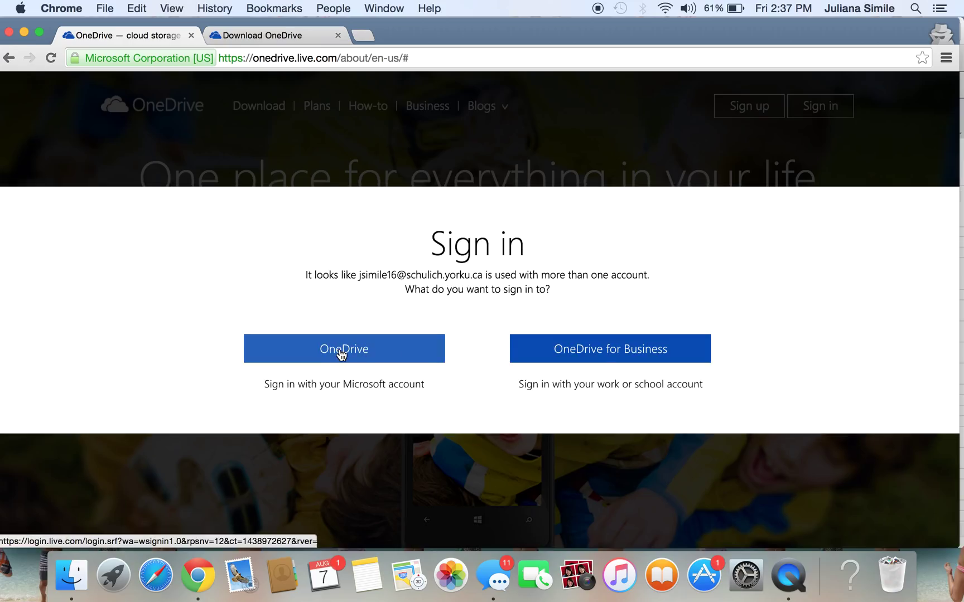
# Choose personal OneDrive, enter the account email and password, and retype the rejected password.
pyautogui.click(331, 348)
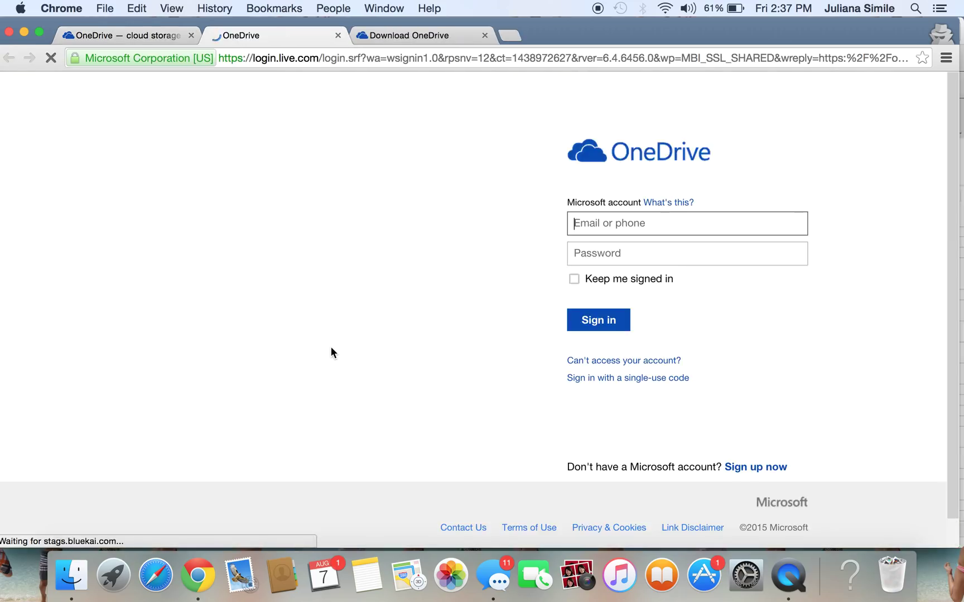
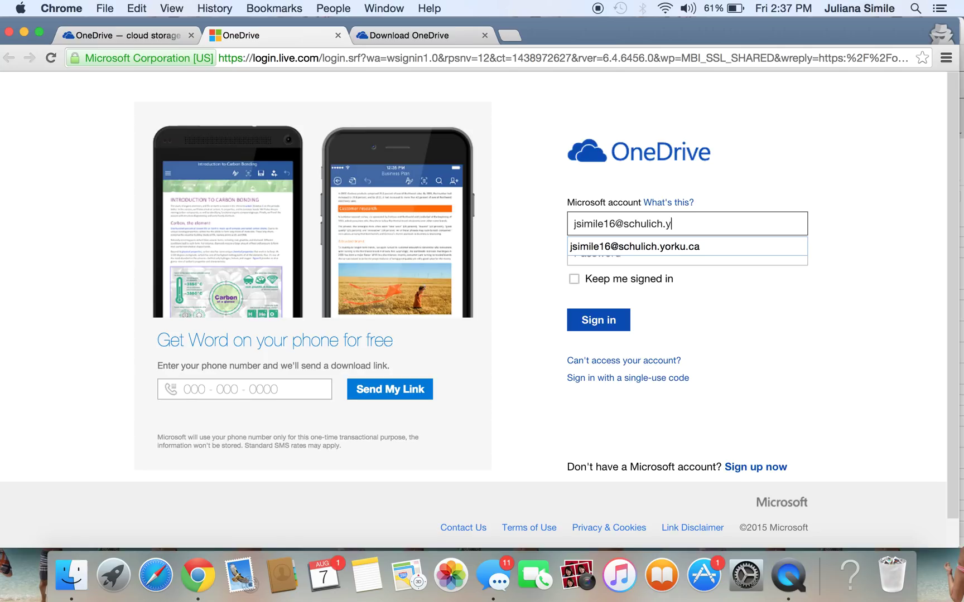
pyautogui.press('Tab')
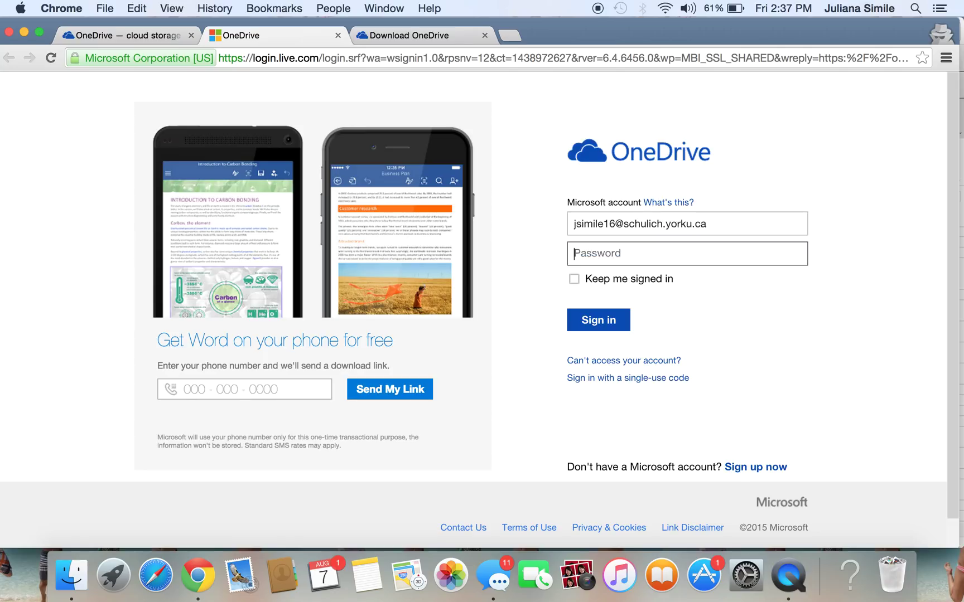
pyautogui.write('••••••••••••••••')
pyautogui.press('Return')
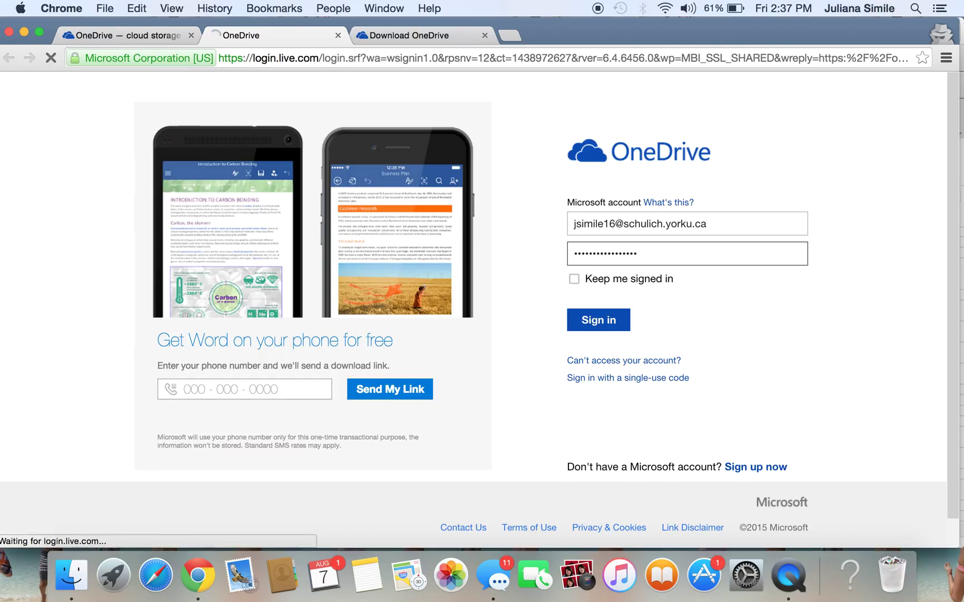
pyautogui.click(749, 294)
pyautogui.write('••••••••')
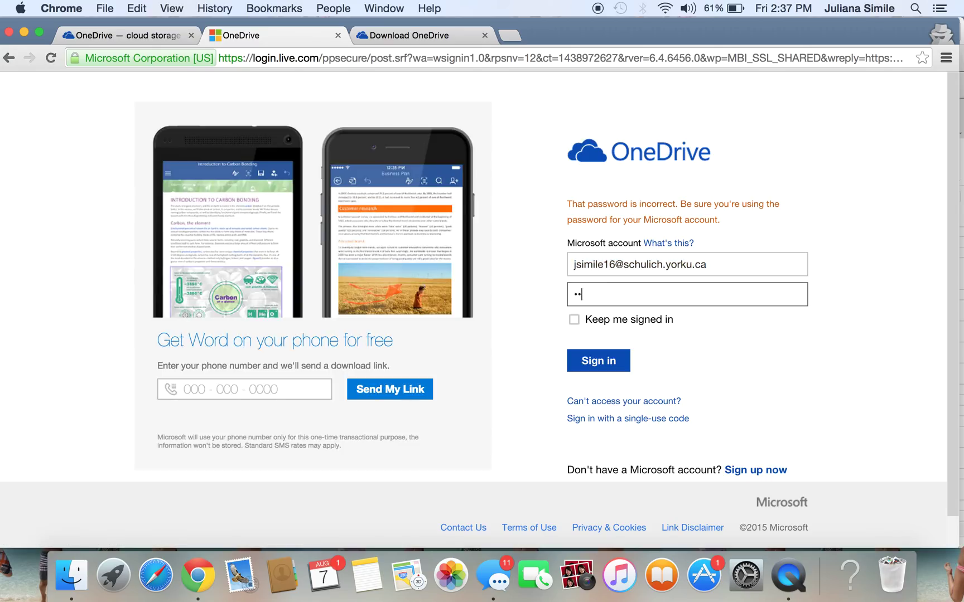
pyautogui.write('•••••••')
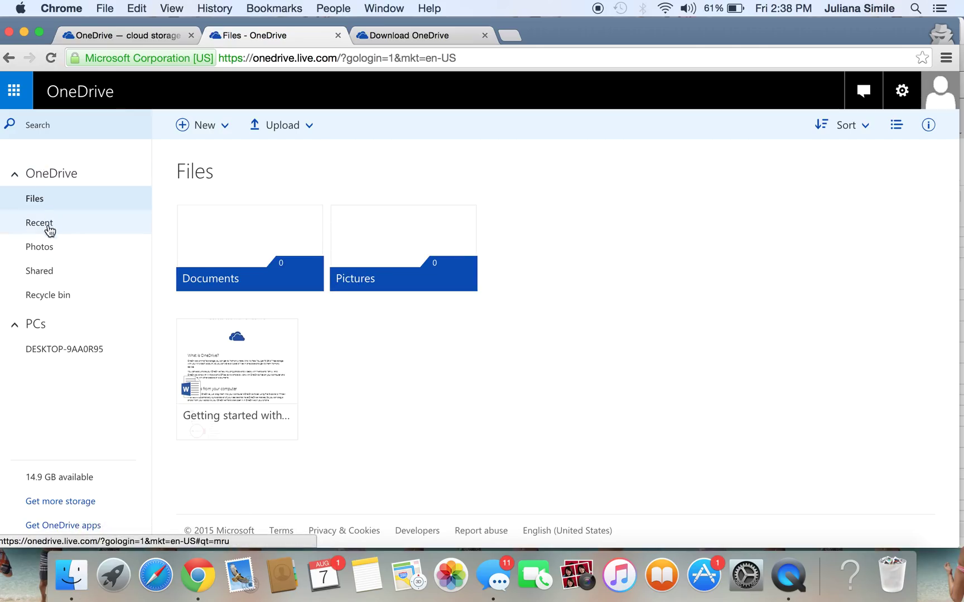
# Select the Insider folder under Shared and choose Add to my OneDrive.
pyautogui.click(49, 272)
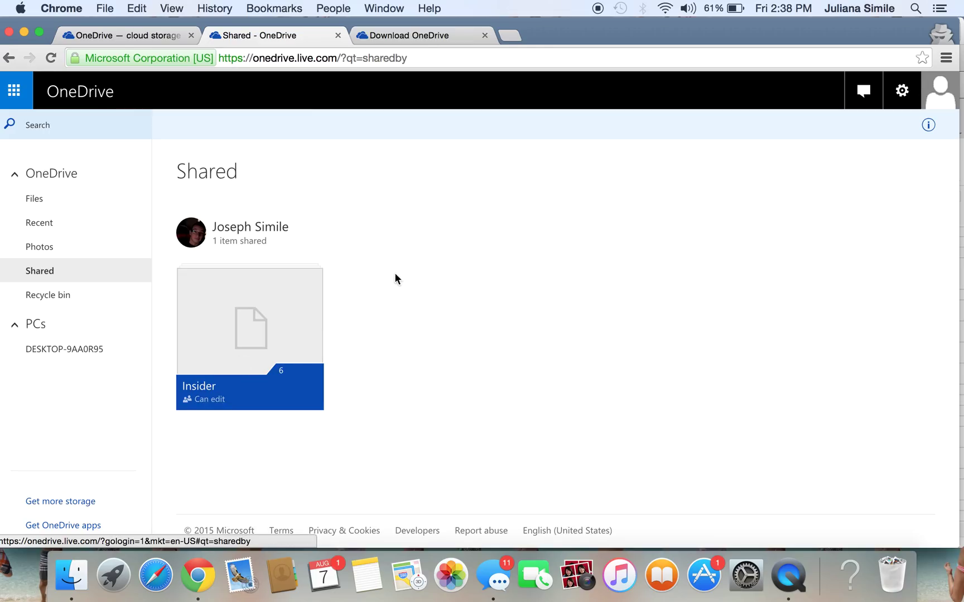
pyautogui.click(308, 283)
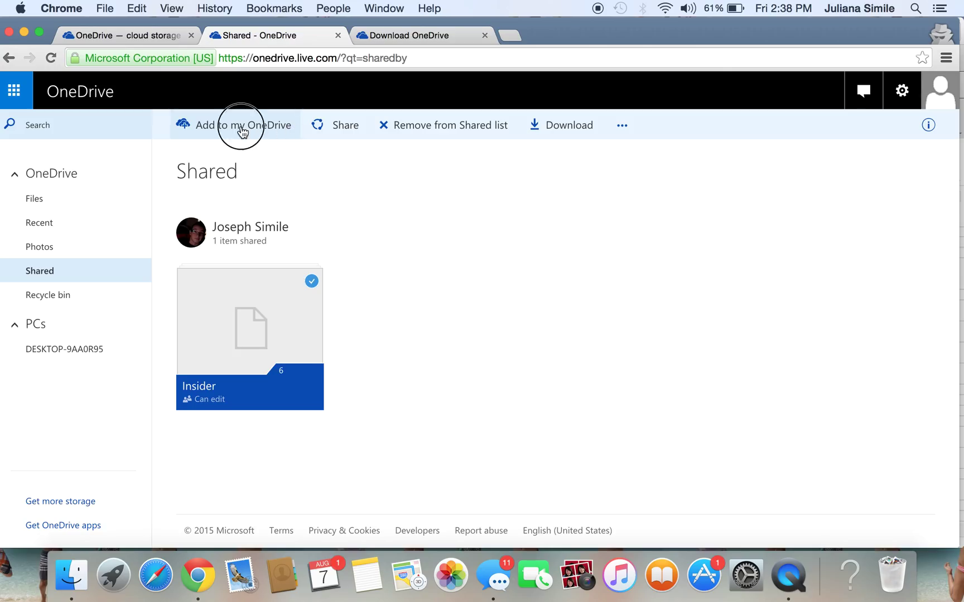
pyautogui.click(241, 128)
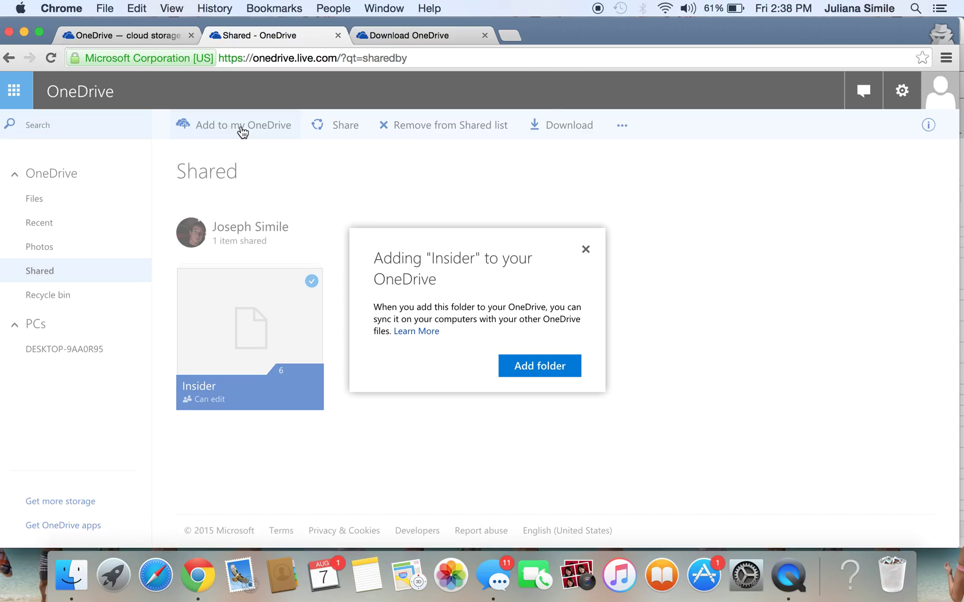
pyautogui.click(72, 574)
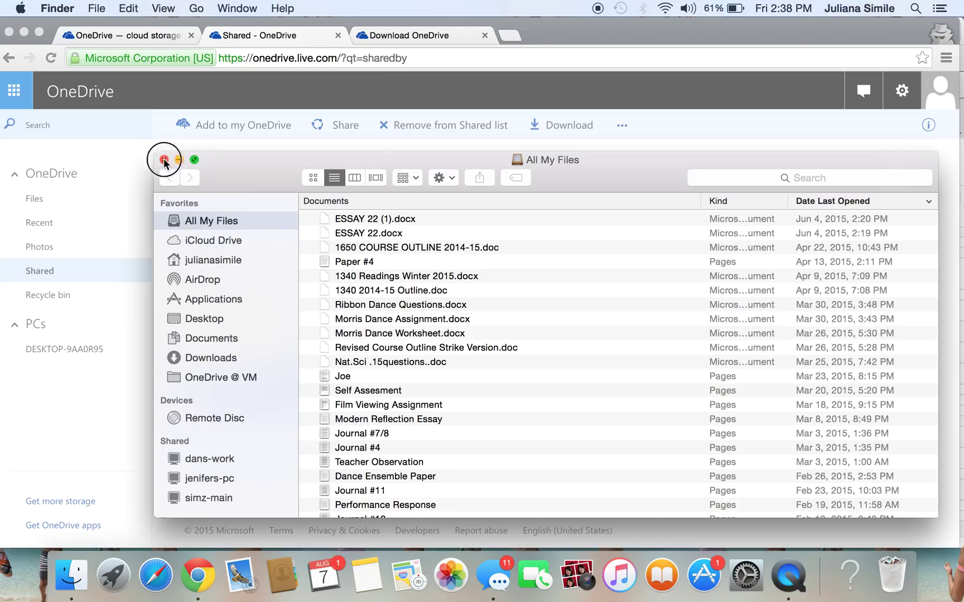
# Close Finder, confirm adding the Insider folder, dismiss the message, and view it in Files.
pyautogui.click(164, 160)
pyautogui.click(535, 367)
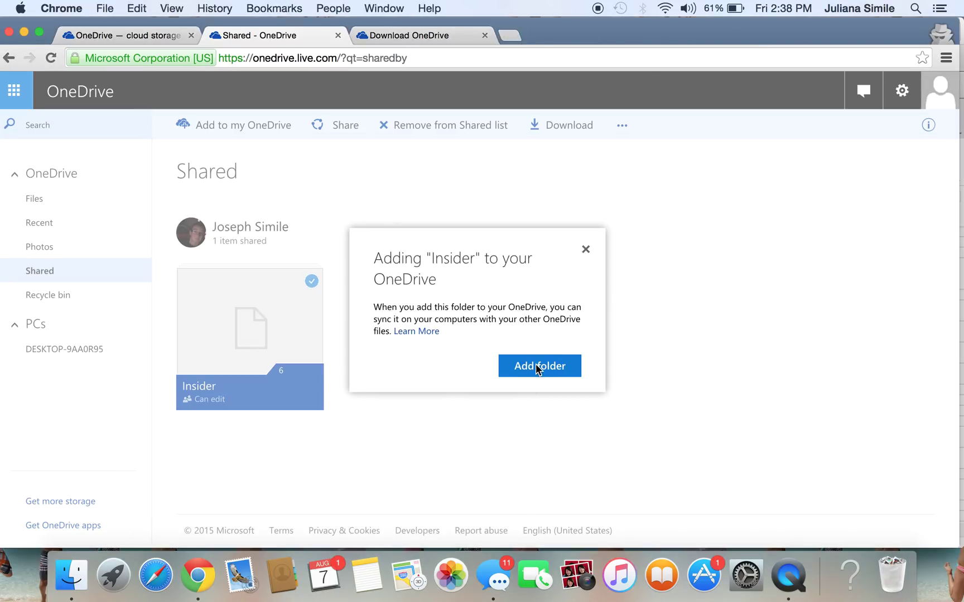
pyautogui.click(536, 368)
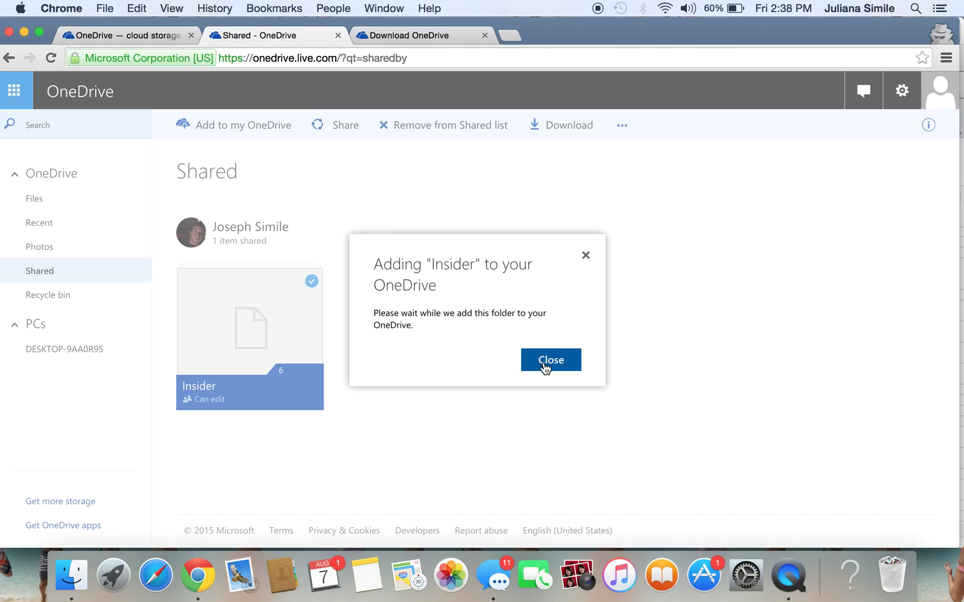
pyautogui.click(549, 366)
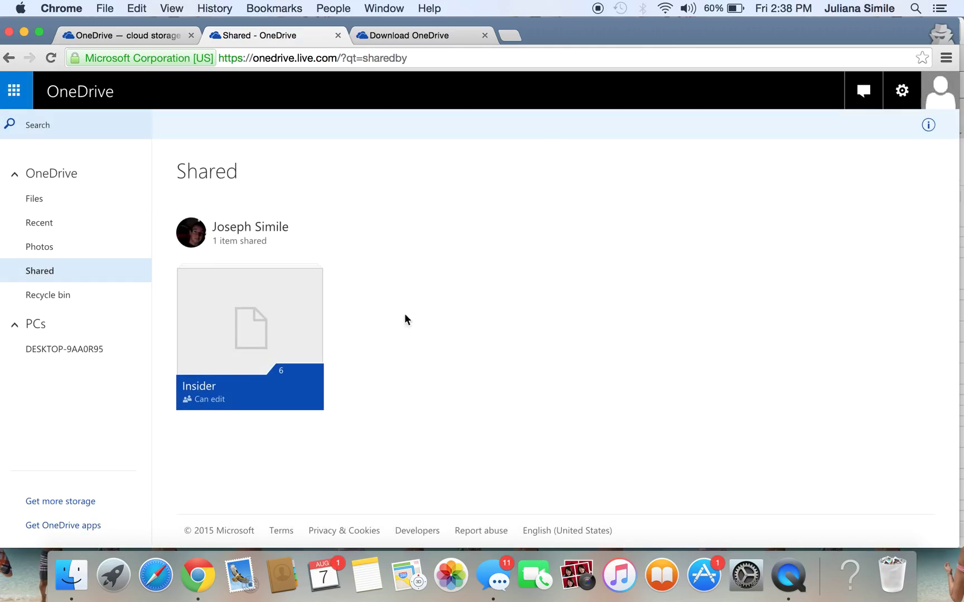
pyautogui.click(47, 205)
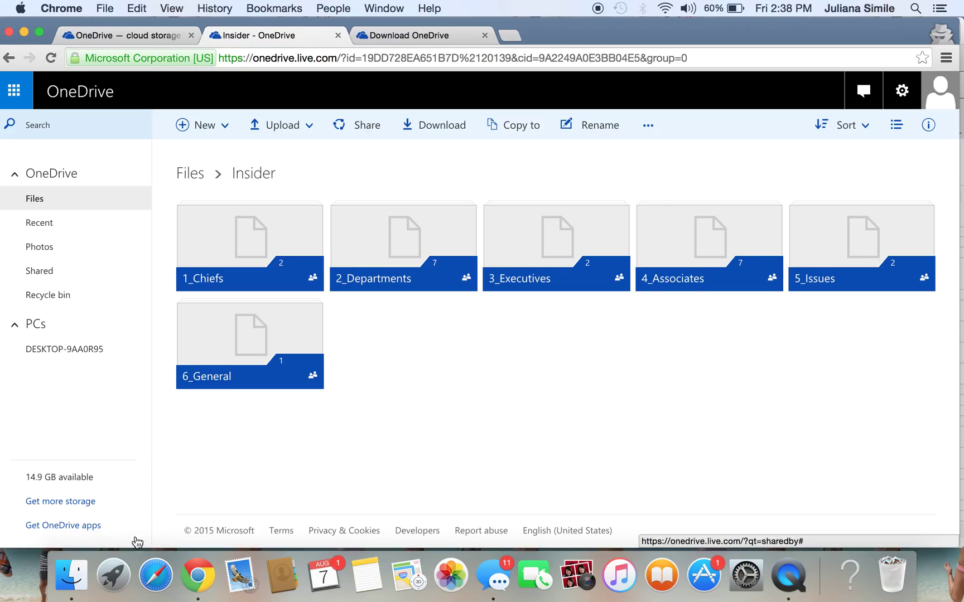
pyautogui.click(72, 575)
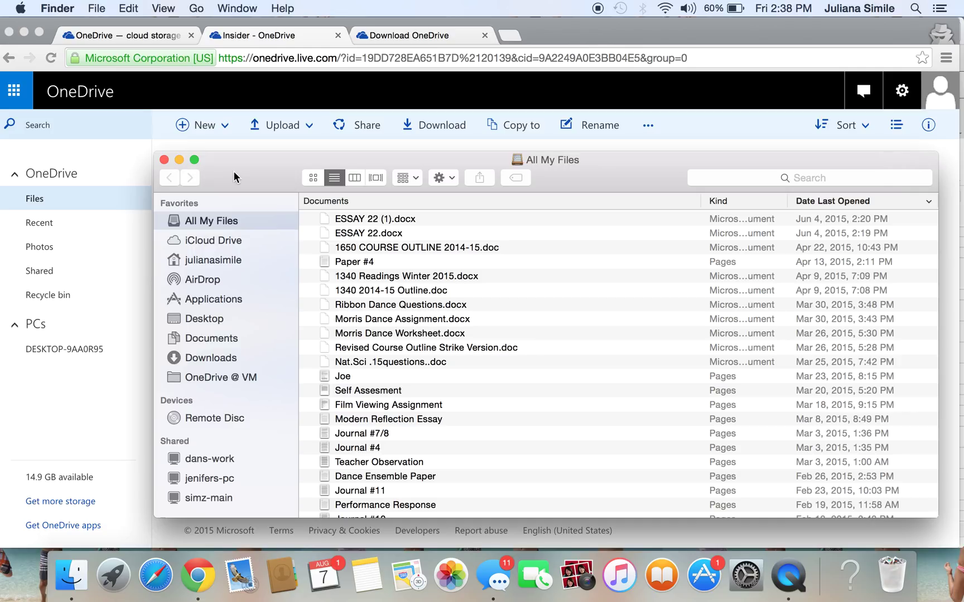
pyautogui.click(164, 160)
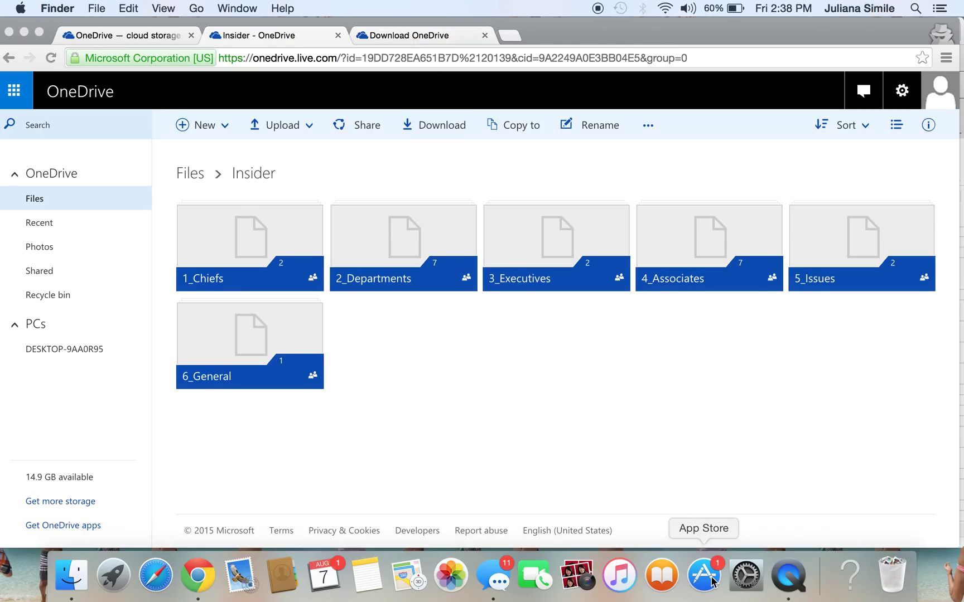
# From the Download OneDrive page, let Chrome launch the Mac App Store and open the OneDrive app.
pyautogui.click(375, 36)
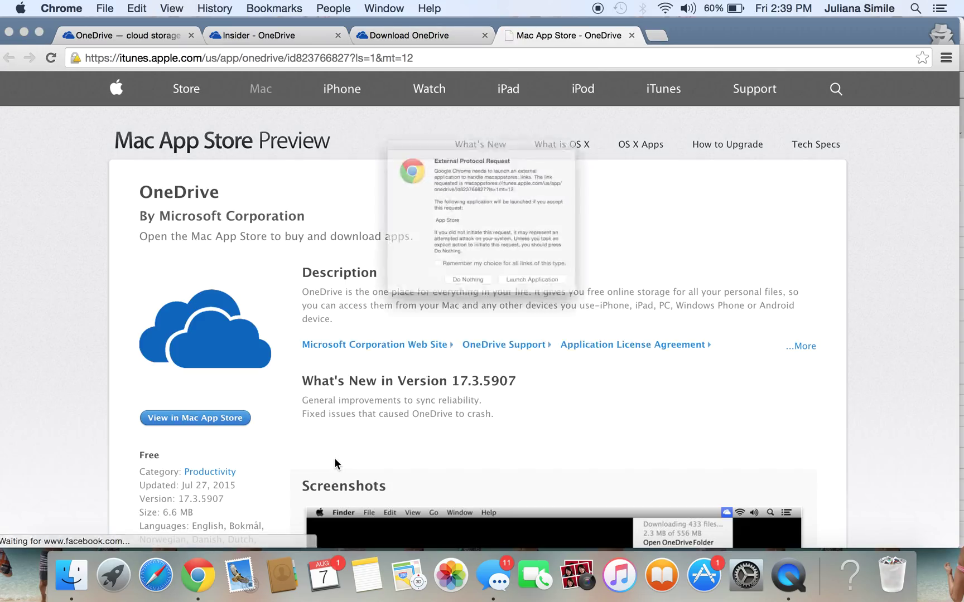
pyautogui.click(560, 323)
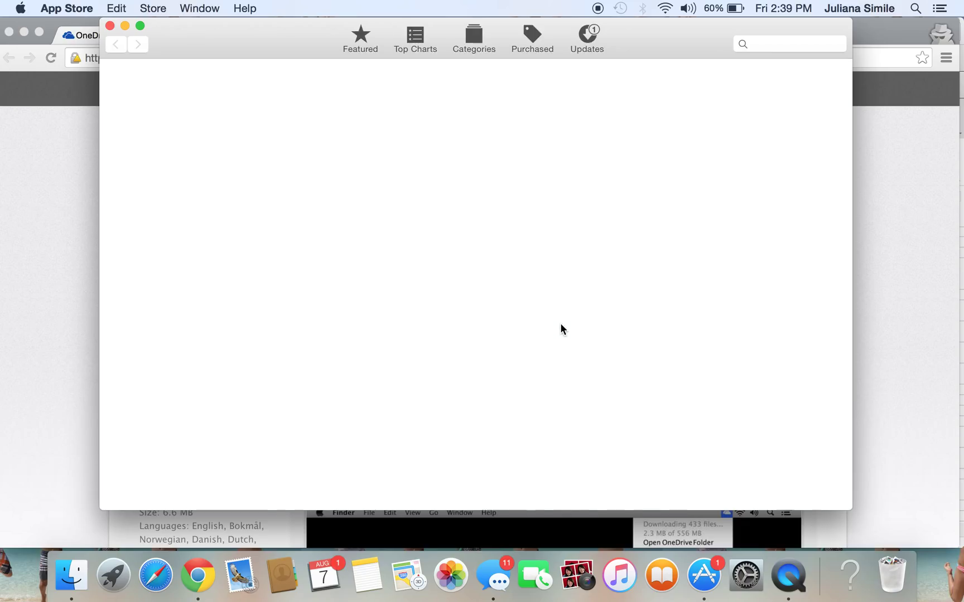
pyautogui.click(182, 218)
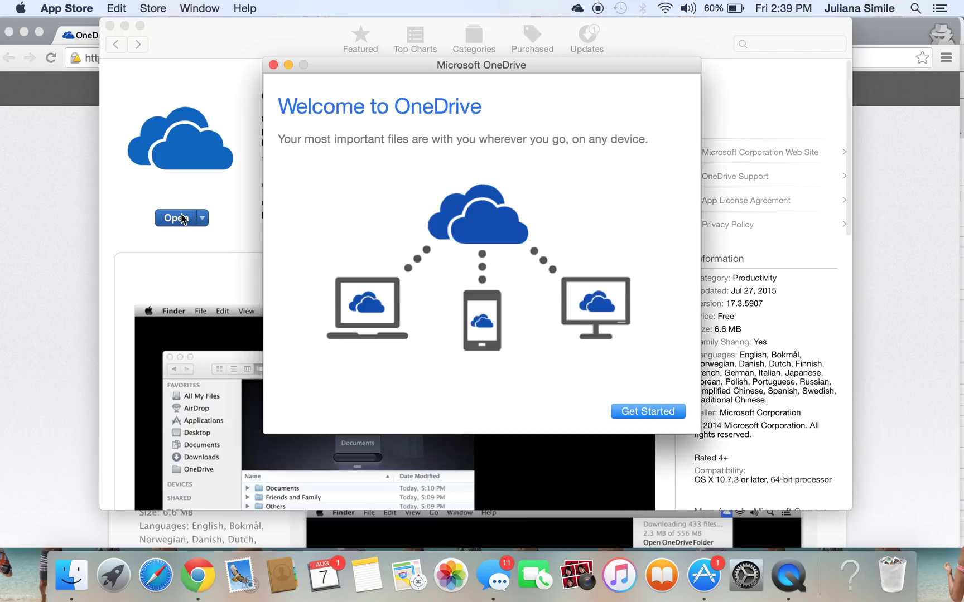
# Get started in the OneDrive app and sign in with the Microsoft account email and password.
pyautogui.click(667, 414)
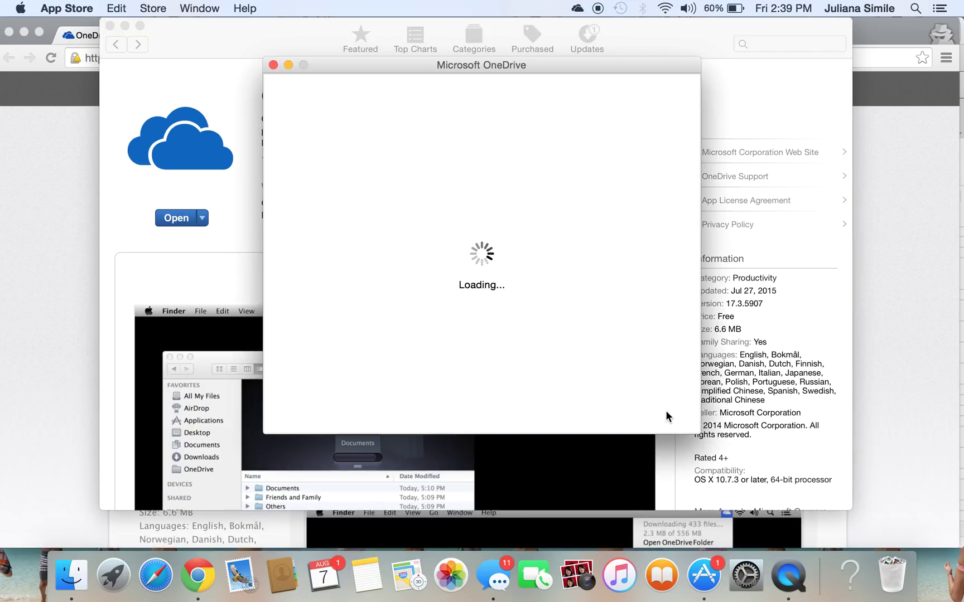
pyautogui.click(443, 176)
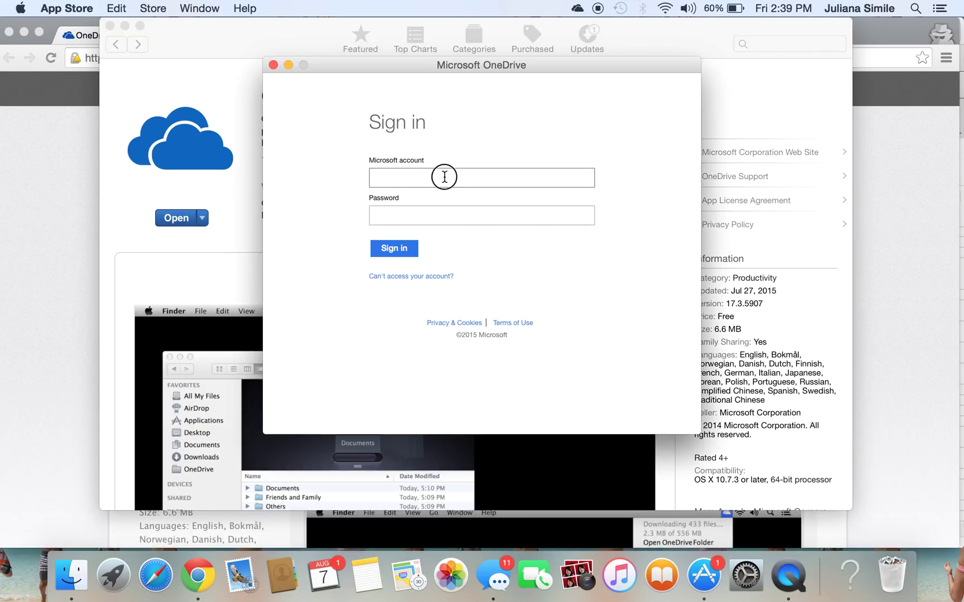
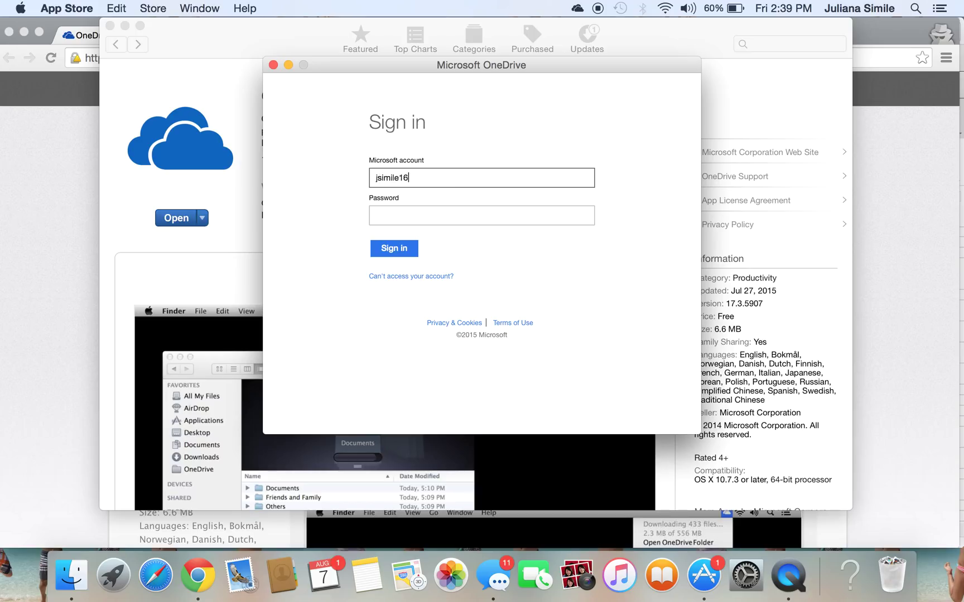
pyautogui.press('Tab')
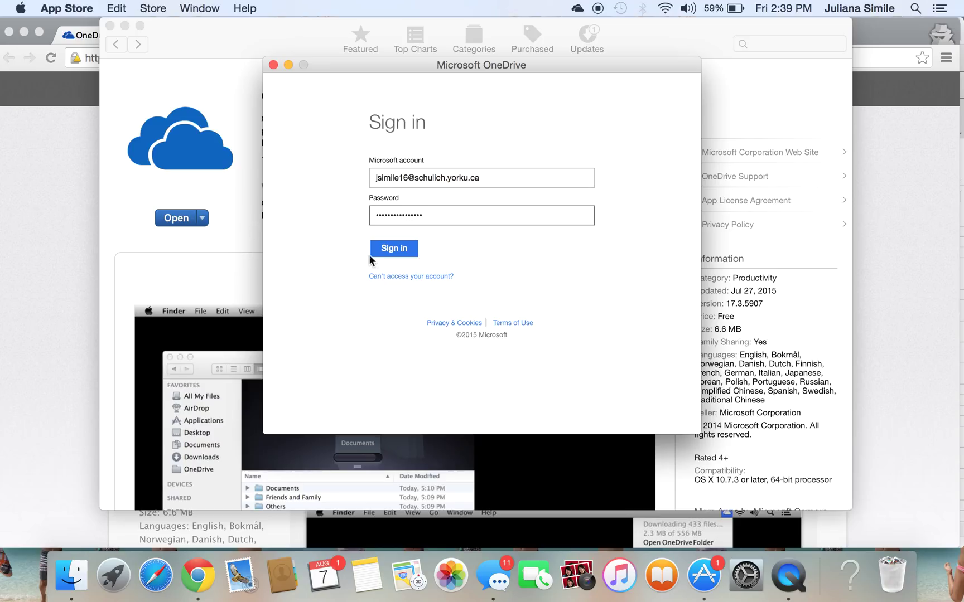
pyautogui.click(401, 251)
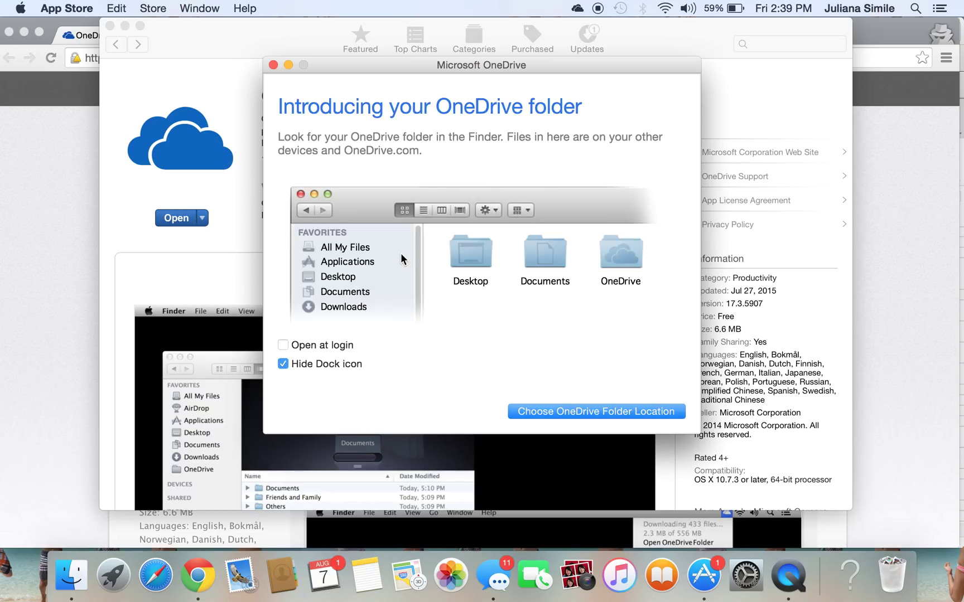
# Place the OneDrive folder in the home folder and finish setup syncing all files and folders.
pyautogui.click(559, 411)
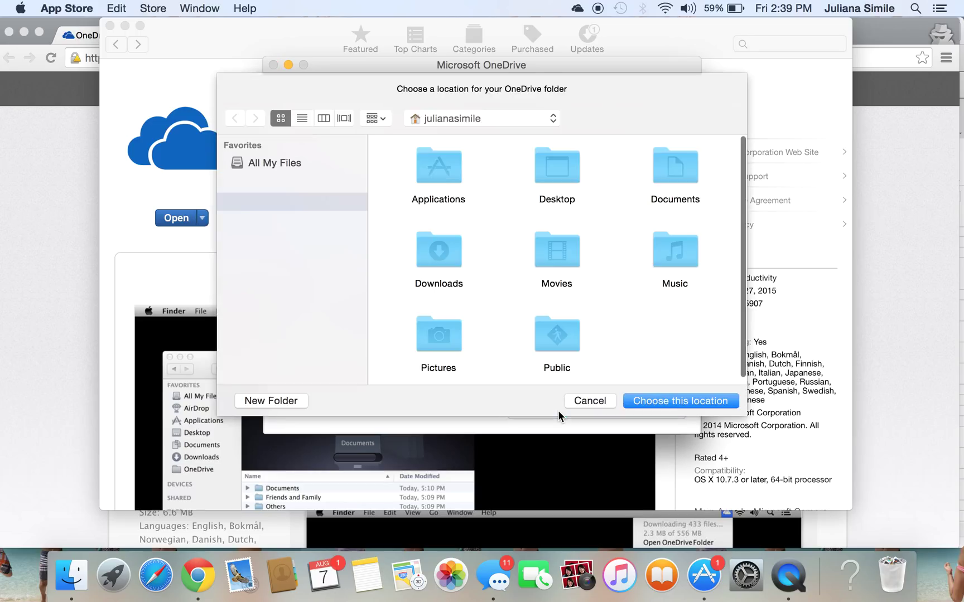
pyautogui.click(657, 403)
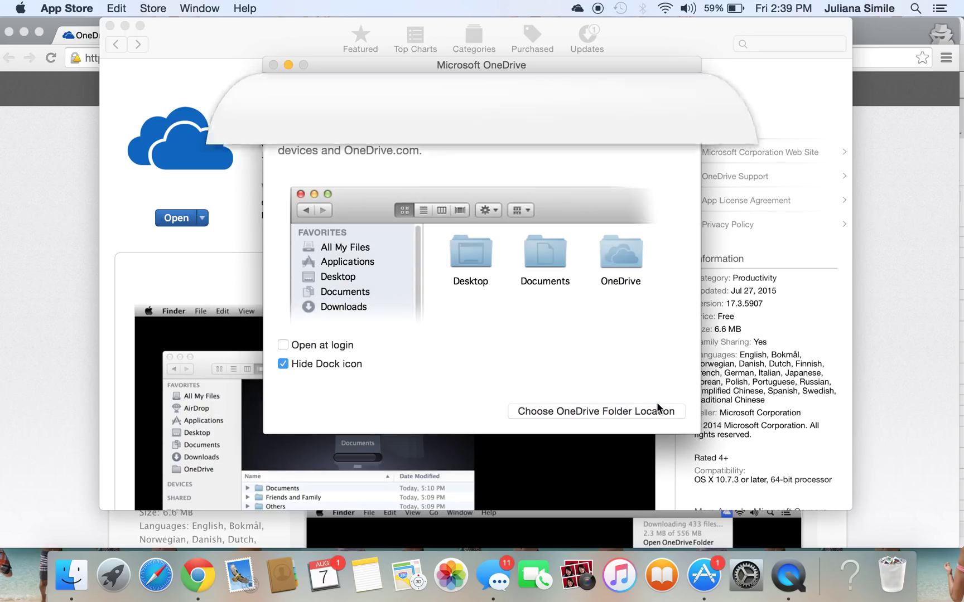
pyautogui.click(661, 412)
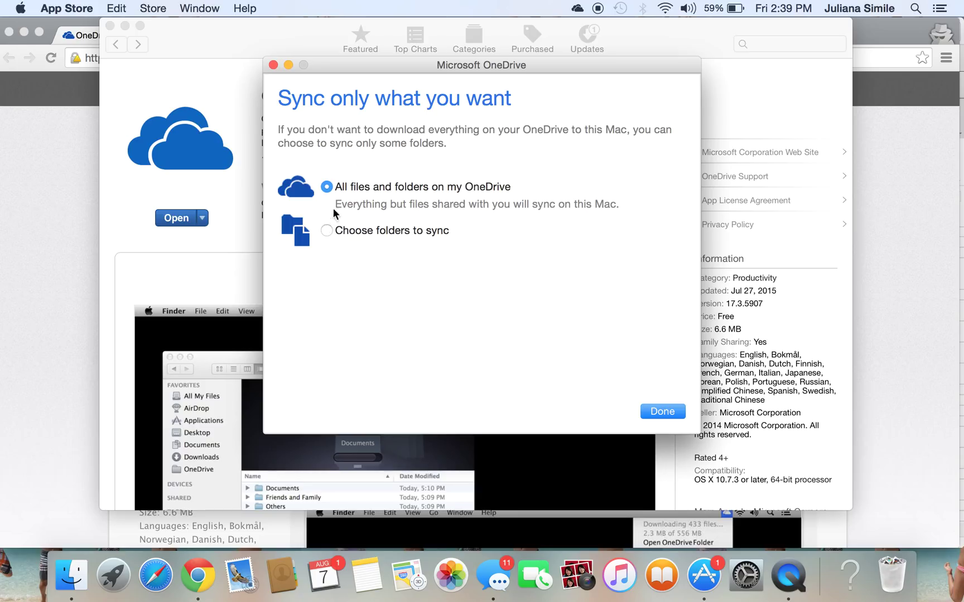
pyautogui.click(664, 415)
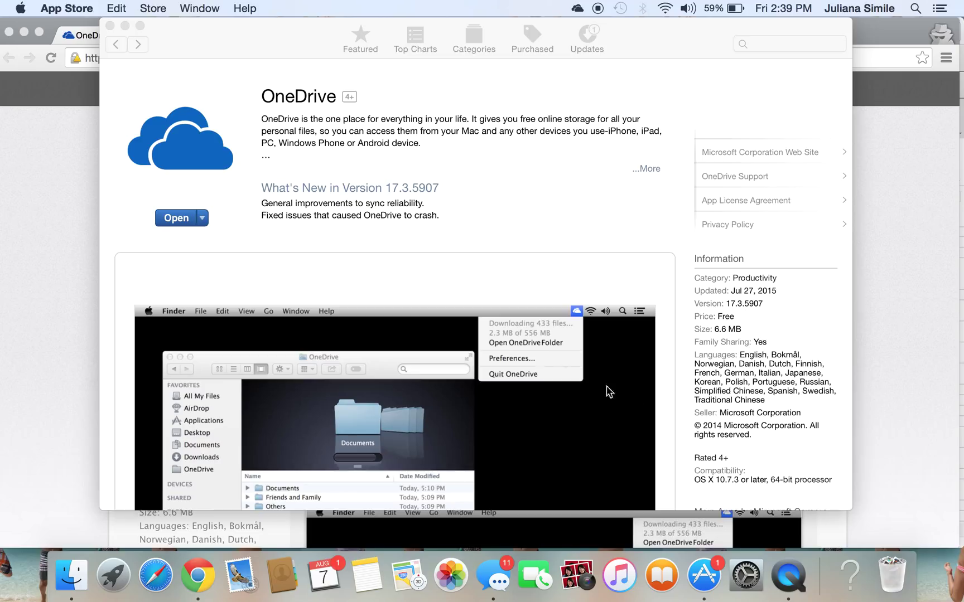
# Check OneDrive's sync status in the menu bar, then minimize the App Store and browser windows.
pyautogui.click(578, 10)
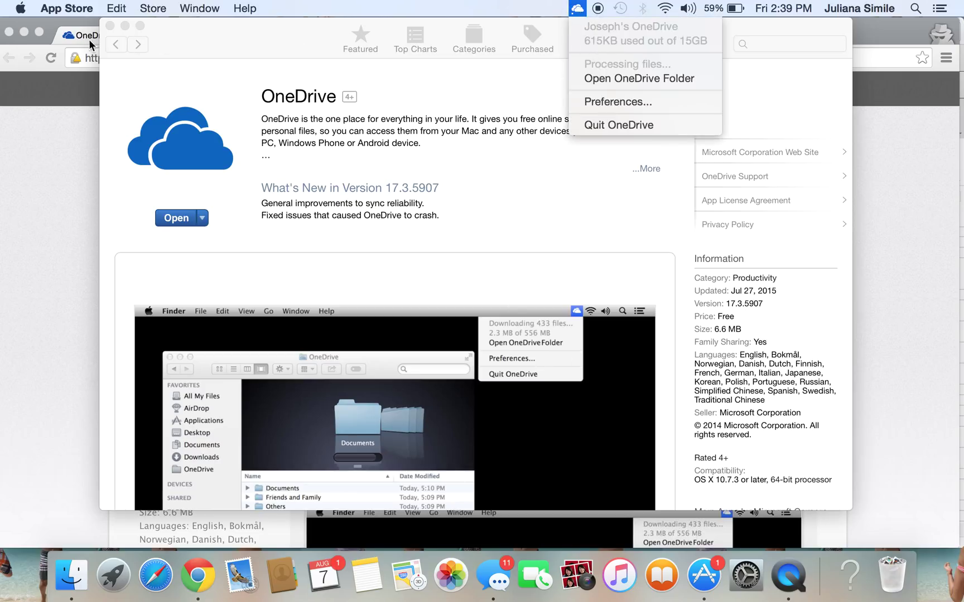
pyautogui.click(123, 25)
pyautogui.click(123, 25)
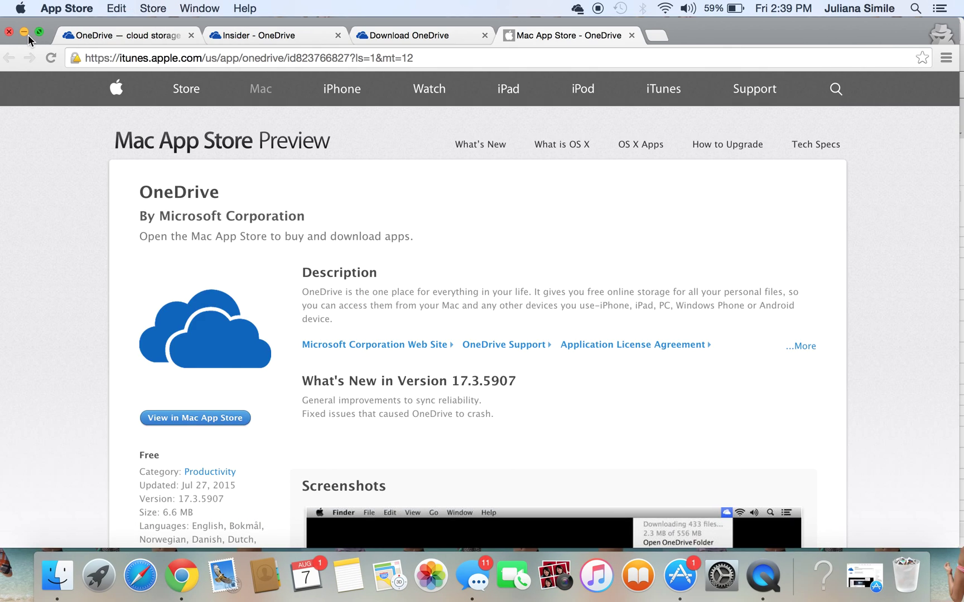
pyautogui.click(25, 32)
# Drag the home folder's OneDrive folder into Finder Favorites, open it, and select Insider.
pyautogui.click(25, 31)
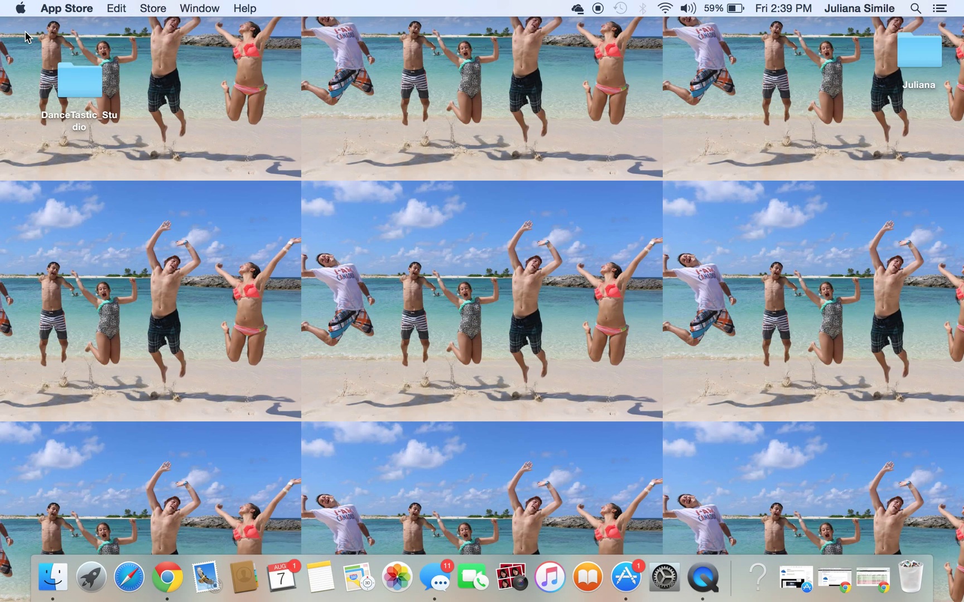
pyautogui.click(59, 588)
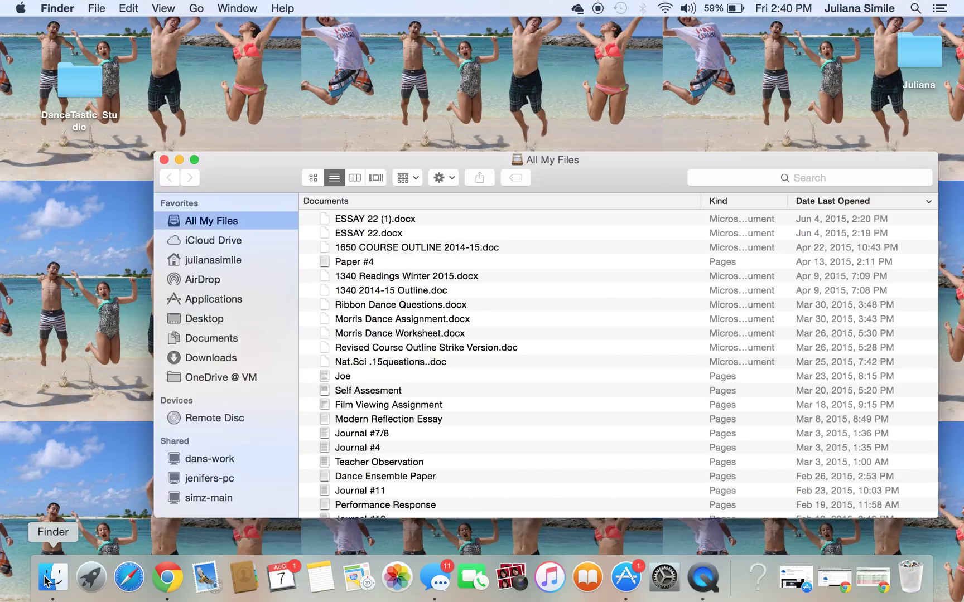
pyautogui.click(225, 261)
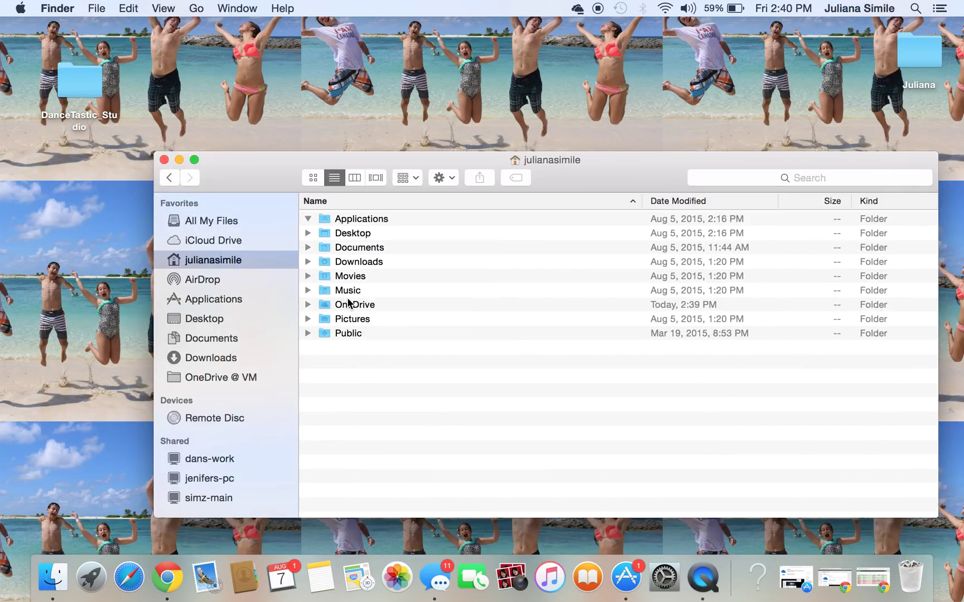
pyautogui.moveTo(350, 305); pyautogui.dragTo(212, 240)
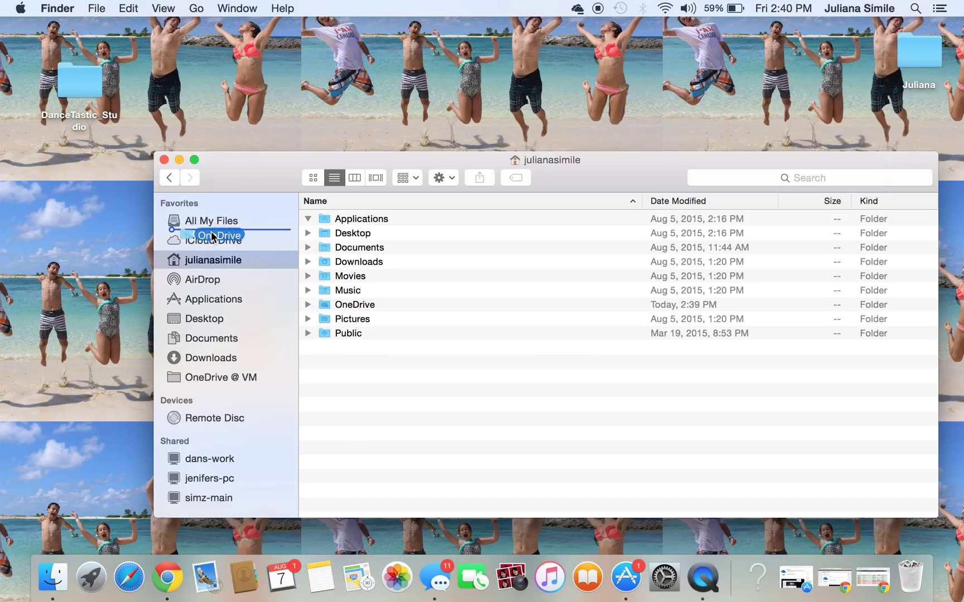
pyautogui.click(229, 240)
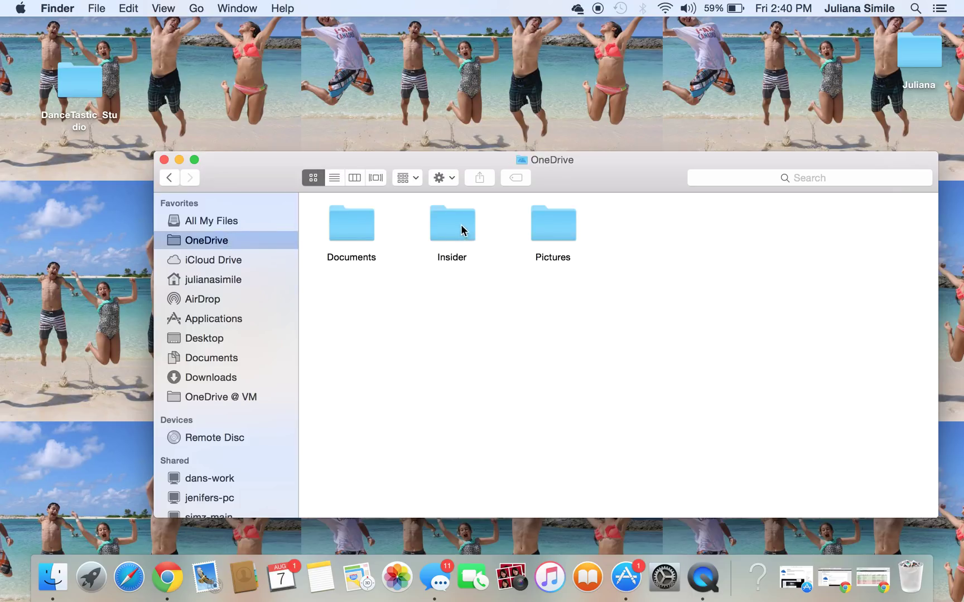
pyautogui.click(459, 229)
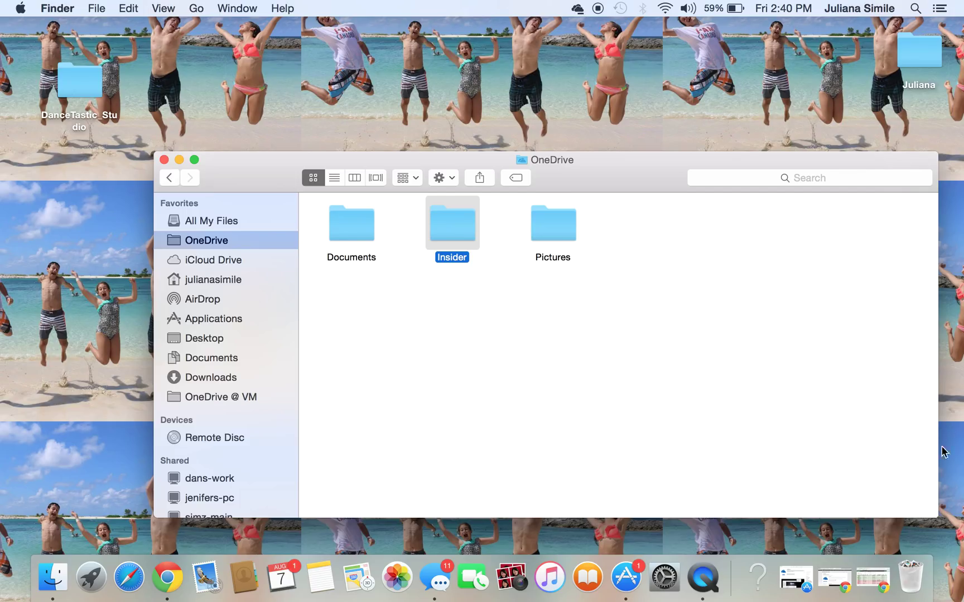
# Put Excel Online away and bring the browser back to the Insider - OneDrive page showing 1_Chiefs through 6_General.
pyautogui.click(873, 577)
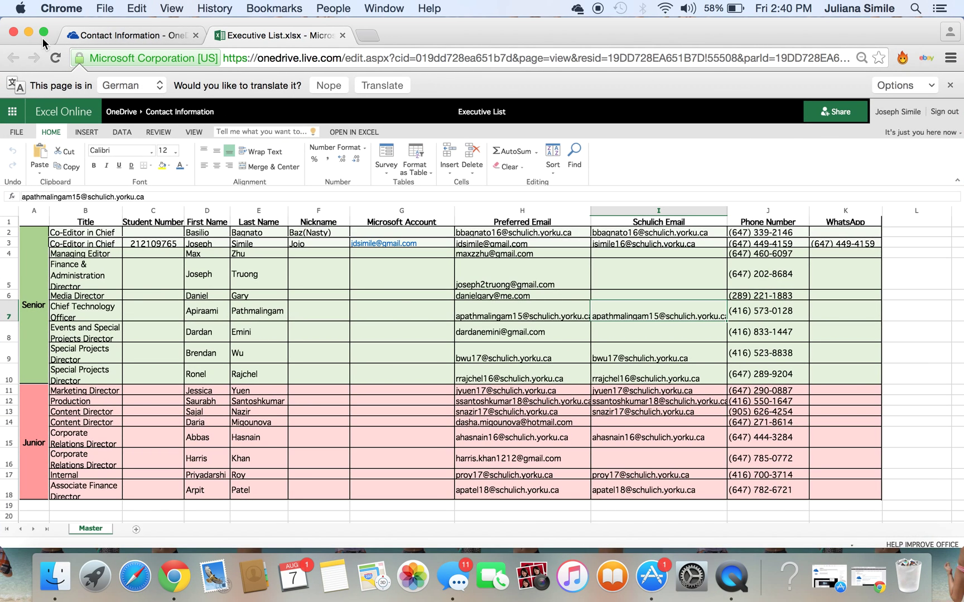
pyautogui.click(29, 34)
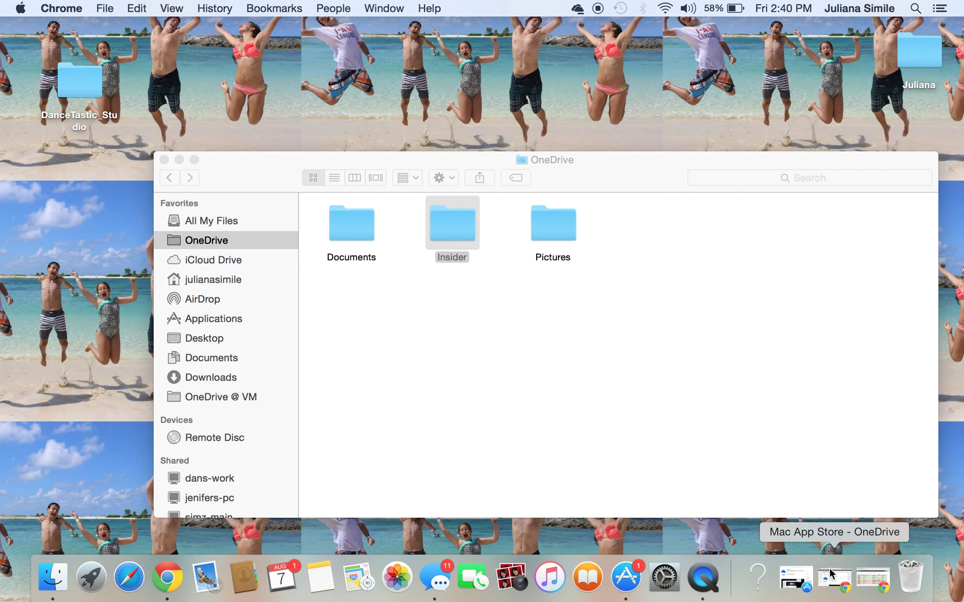
pyautogui.click(798, 579)
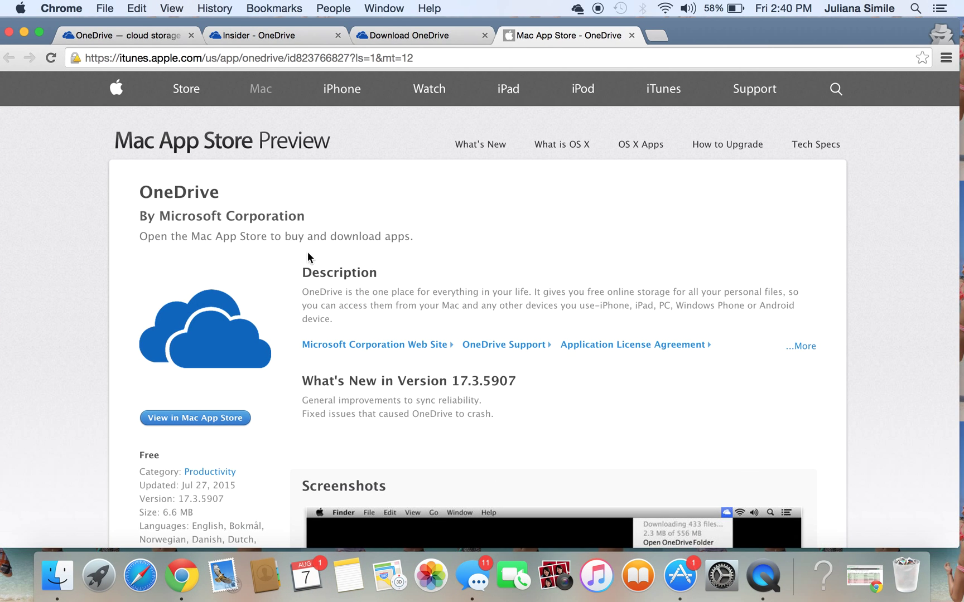
pyautogui.click(403, 37)
pyautogui.click(257, 36)
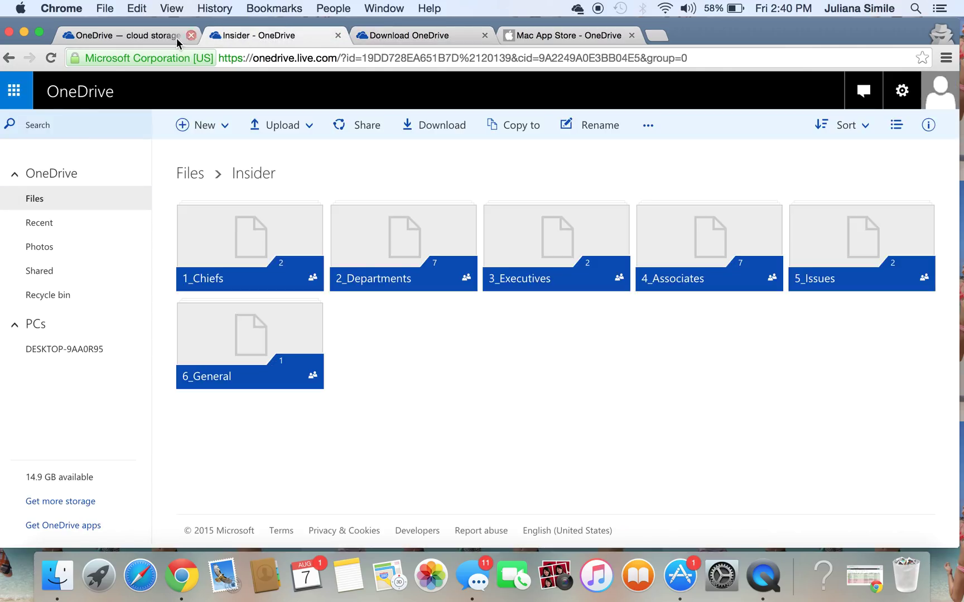